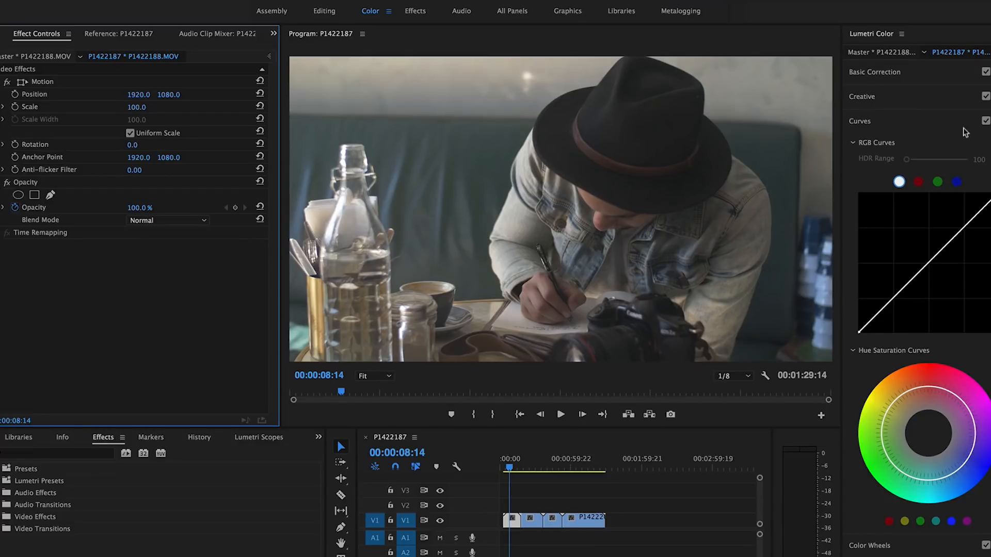
Step: Search the Effects panel for 'curves' and apply Obsolete > RGB Curves to the café clip
left_click(85, 456)
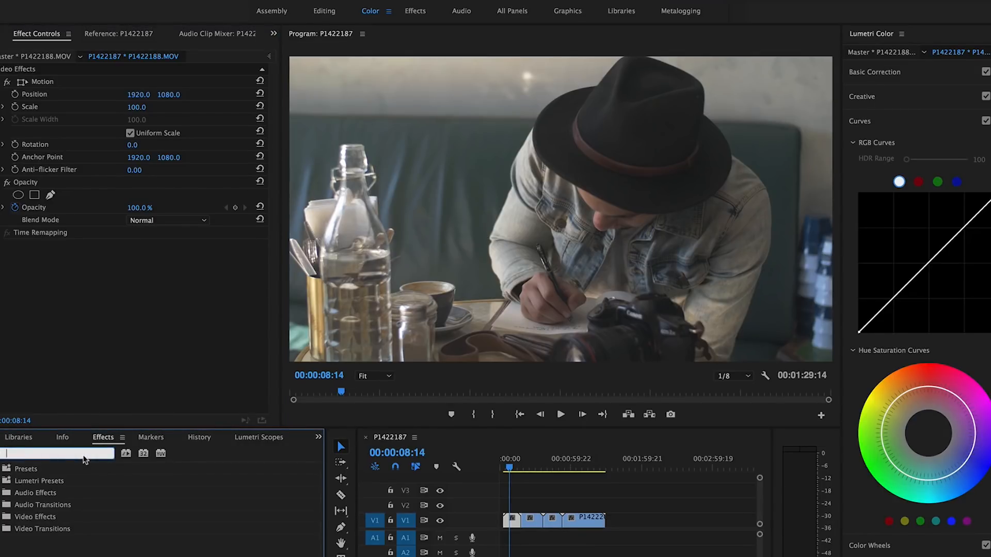
type("curves")
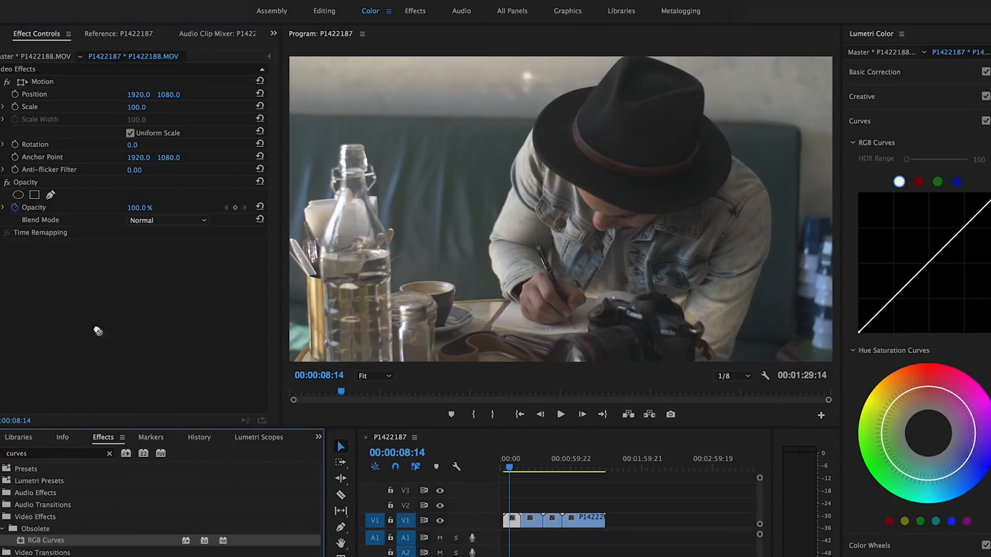
left_click_drag(45, 541, 98, 330)
scroll(274, 296, "down", 5)
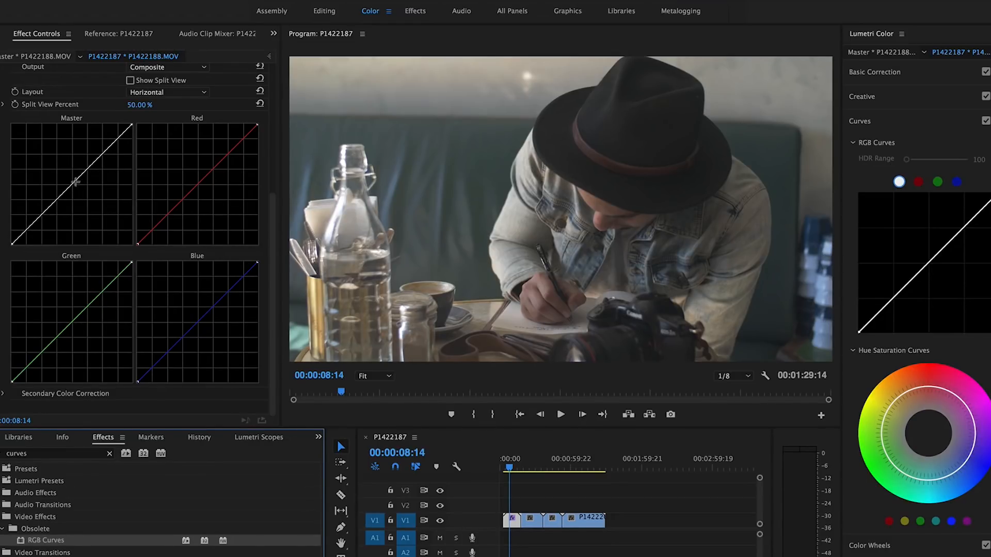
Step: Experiment on the Master curve: bow it upward, reset it, lower the white point and test lifting the black point
mouse_move(74, 183)
left_mouse_down()
mouse_move(61, 172)
mouse_move(98, 201)
mouse_move(66, 157)
left_mouse_up()
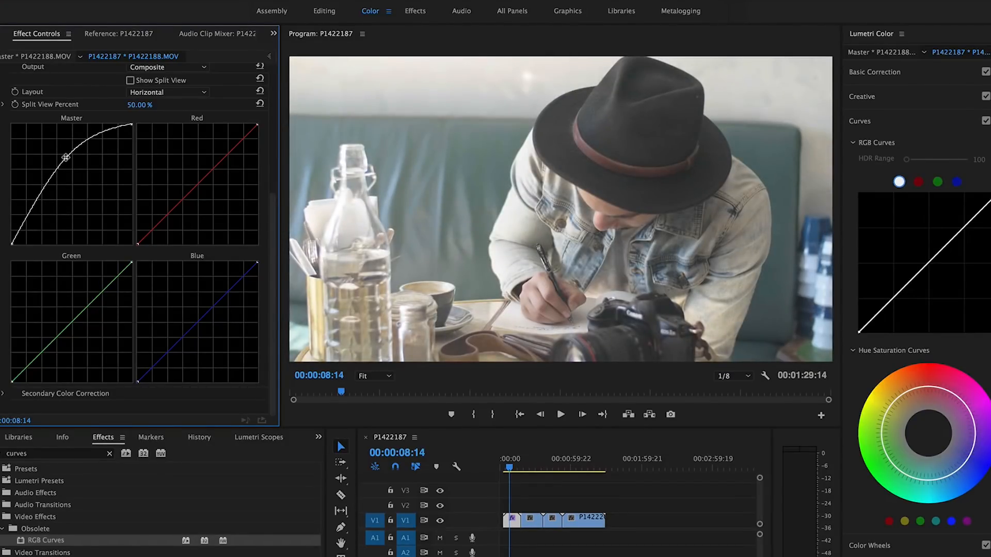
double_click(104, 215)
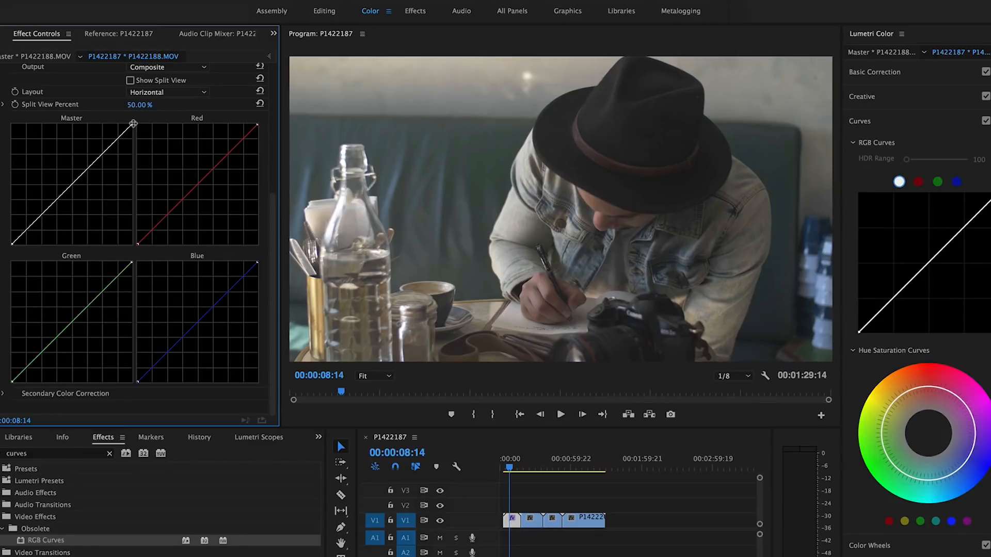
mouse_move(133, 124)
left_mouse_down()
mouse_move(135, 158)
mouse_move(134, 124)
left_mouse_up()
mouse_move(12, 243)
left_mouse_down()
mouse_move(12, 226)
mouse_move(13, 245)
left_mouse_up()
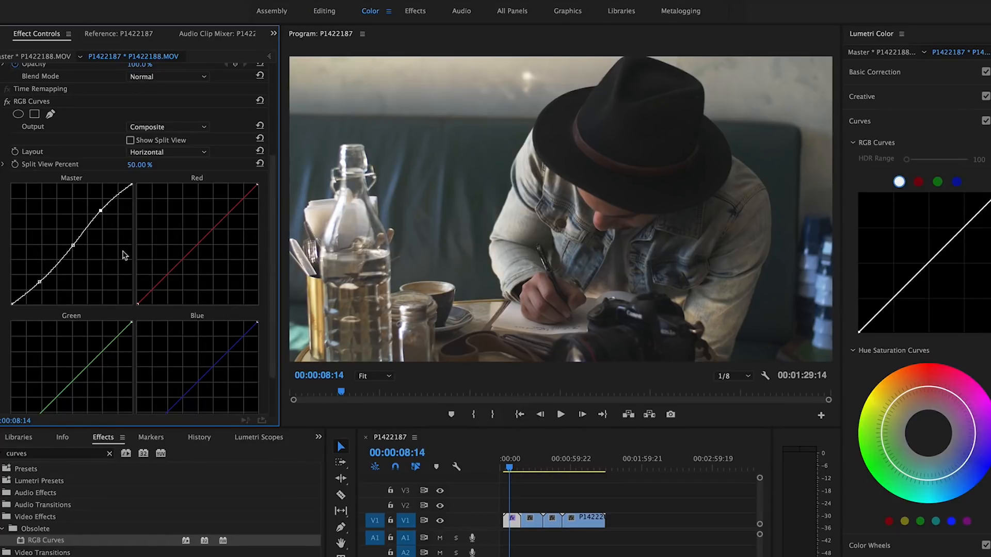
Step: Reset the Master curve, then build an S-curve with raised black point and adjusted shadow point
left_click(260, 102)
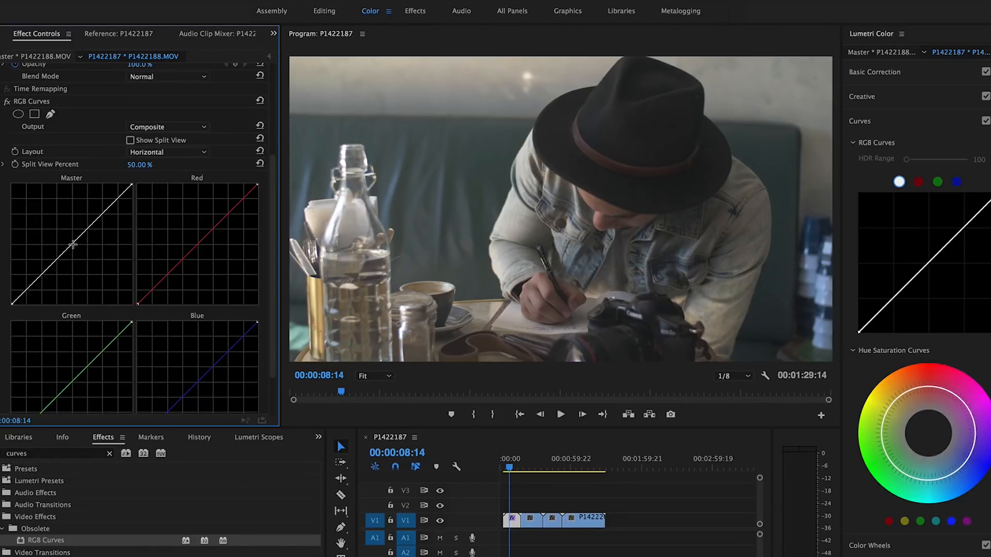
left_click(74, 244)
left_click_drag(45, 276, 40, 283)
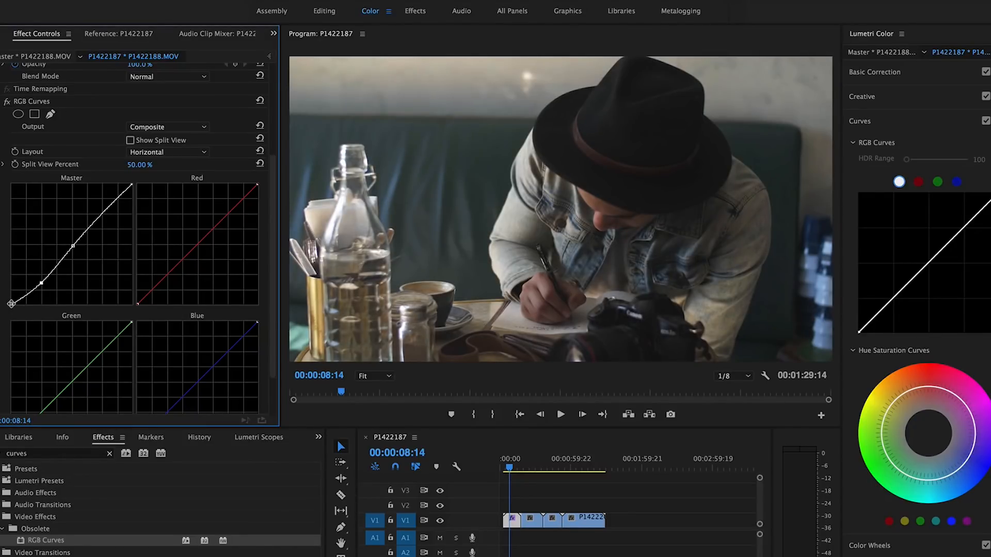
left_click_drag(11, 304, 11, 286)
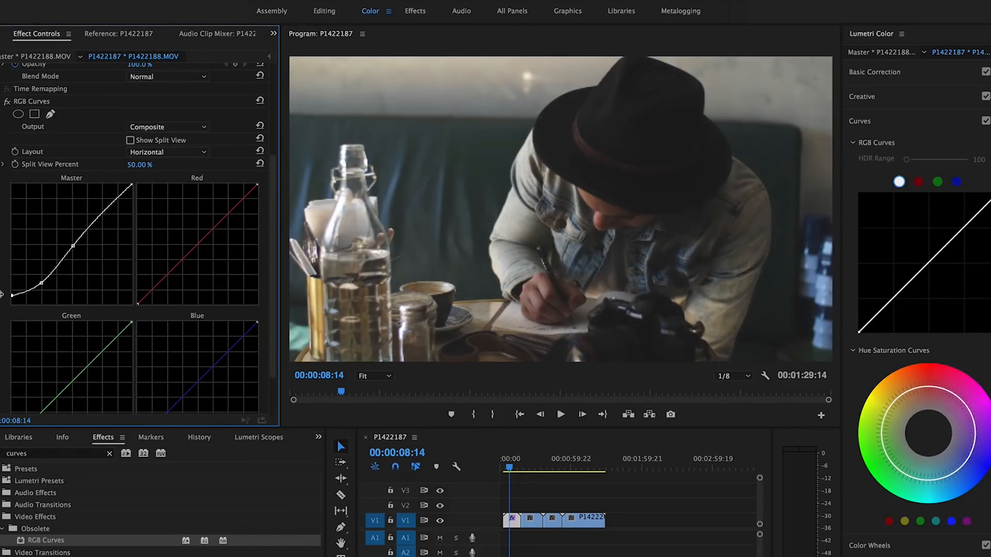
mouse_move(11, 286)
left_mouse_down()
mouse_move(11, 275)
mouse_move(11, 285)
left_mouse_up()
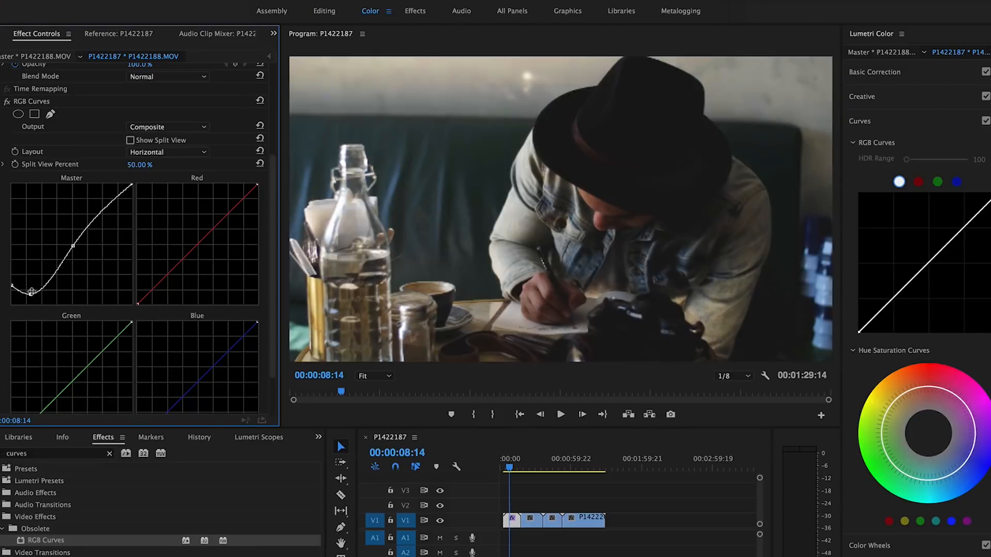
left_click_drag(38, 286, 28, 289)
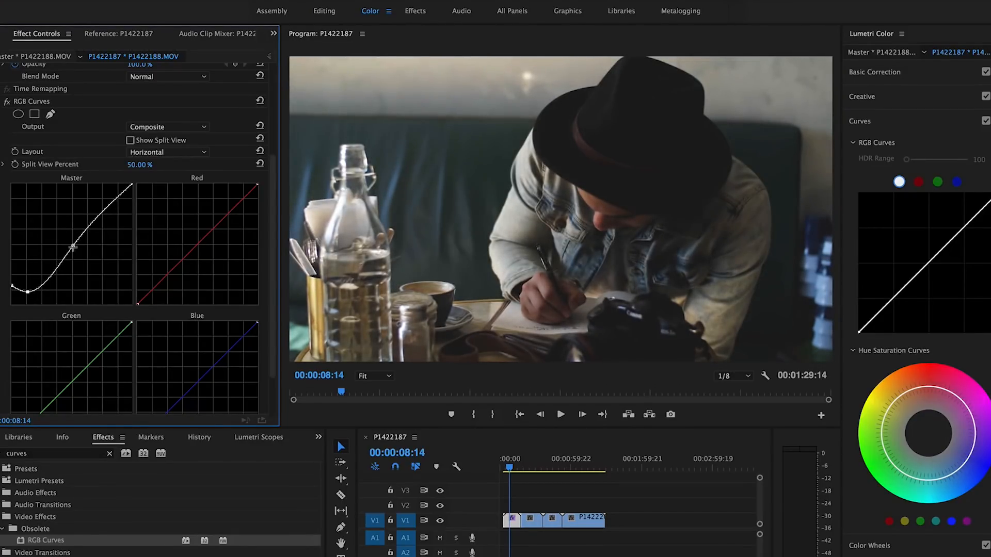
scroll(55, 162, "up", 1)
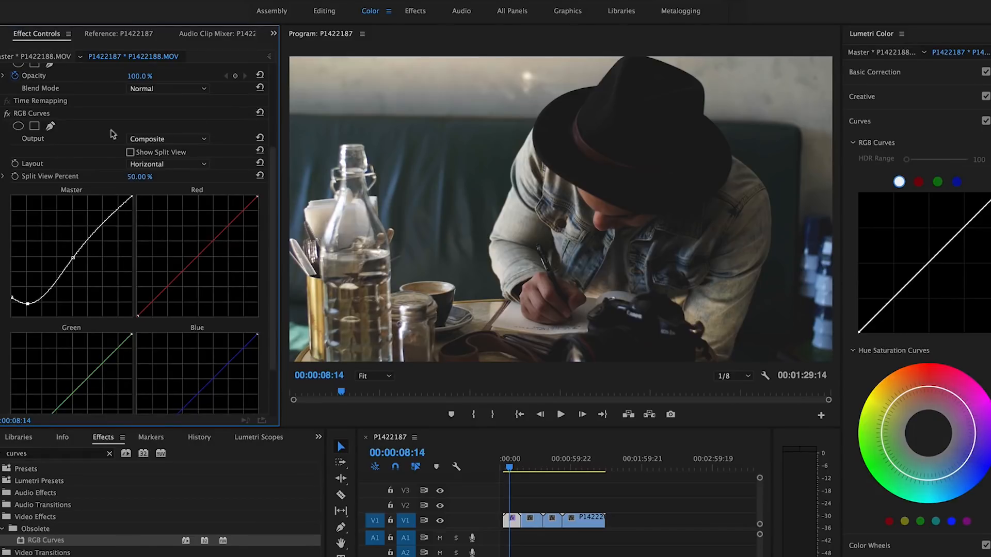
Step: Toggle the RGB Curves fx on and off to compare, refining the midtone and shadow points between checks
left_click(7, 114)
left_click(7, 114)
left_click_drag(74, 257, 68, 253)
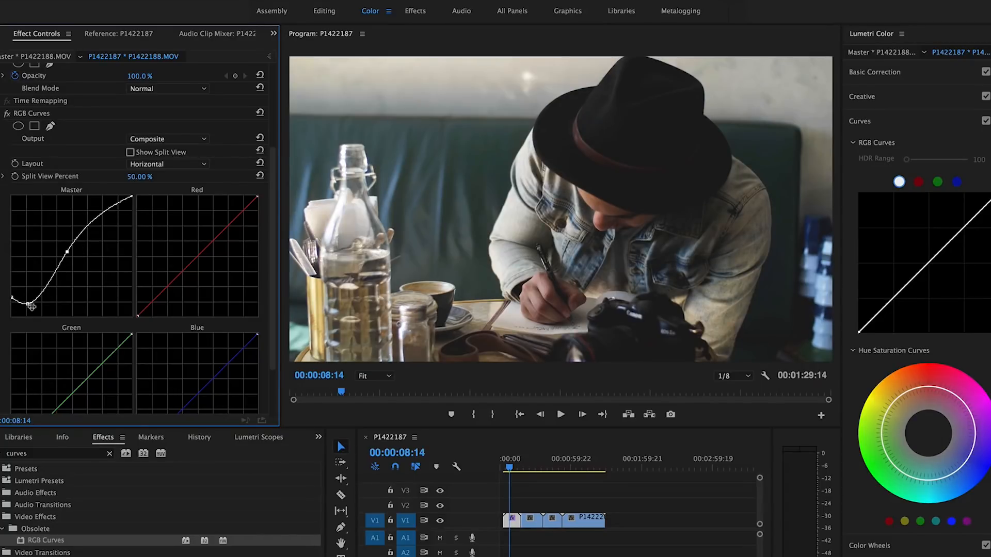
left_click_drag(30, 304, 28, 302)
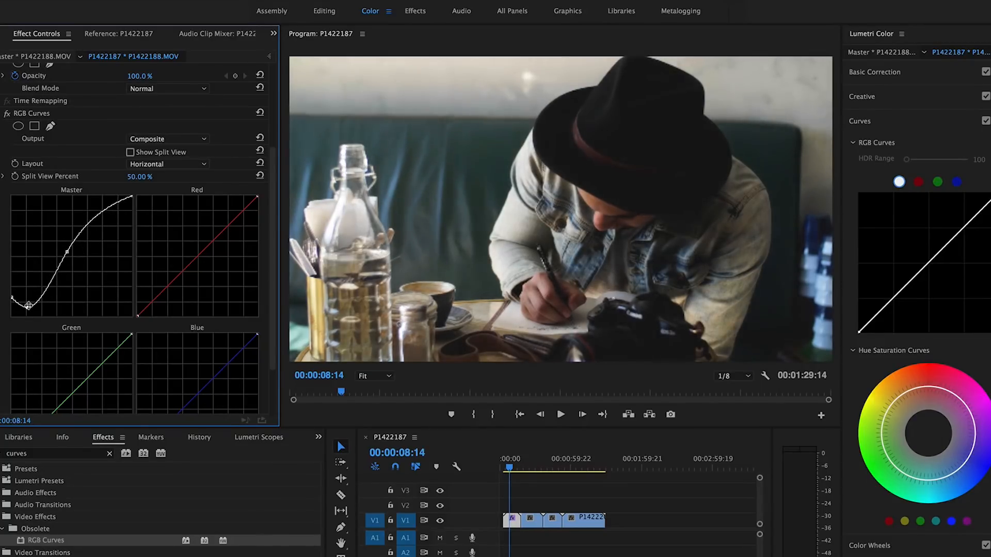
left_click(6, 114)
left_click(7, 113)
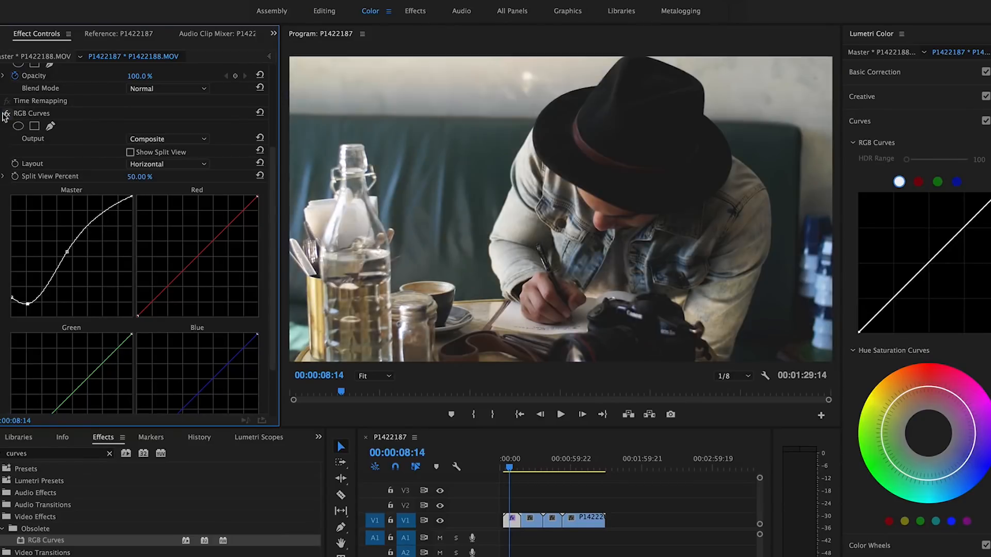
left_click(6, 115)
left_click(5, 114)
Step: Pull the darkest shadows fully down to black, then reset the Master curve to a straight line
left_click_drag(13, 299, 10, 314)
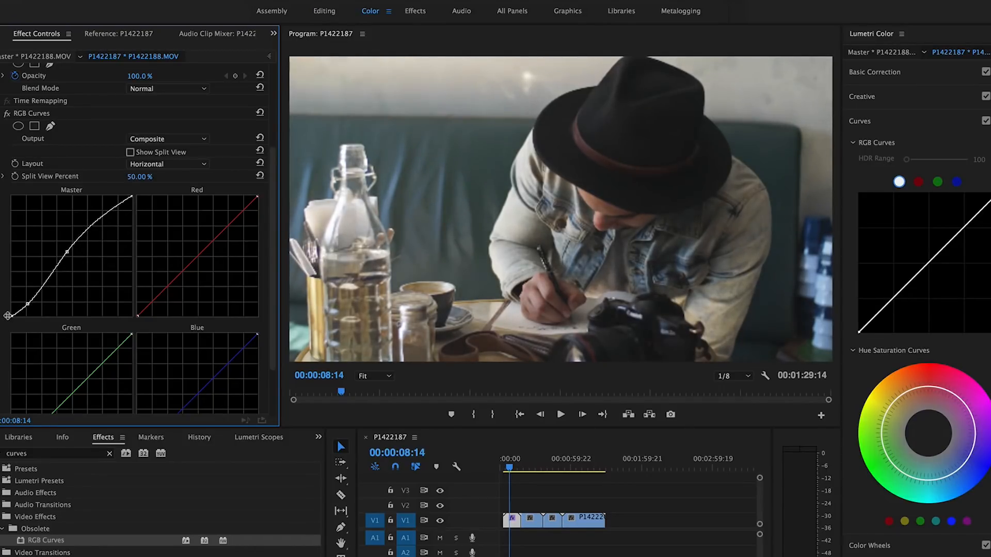
double_click(67, 252)
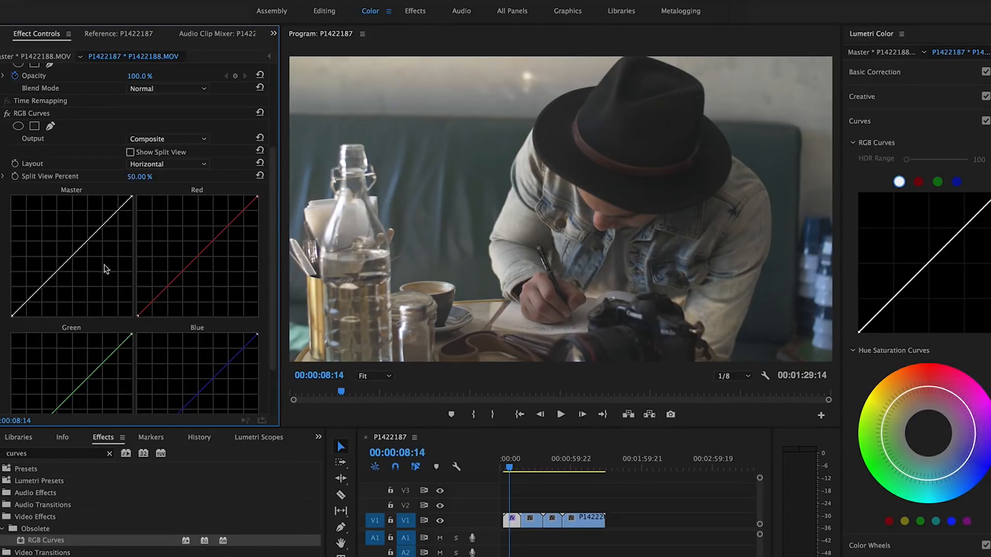
Step: Build an S-curve with deepened shadows and the top-right endpoint lowered to soften highlights
left_click(72, 255)
left_click_drag(39, 289, 44, 296)
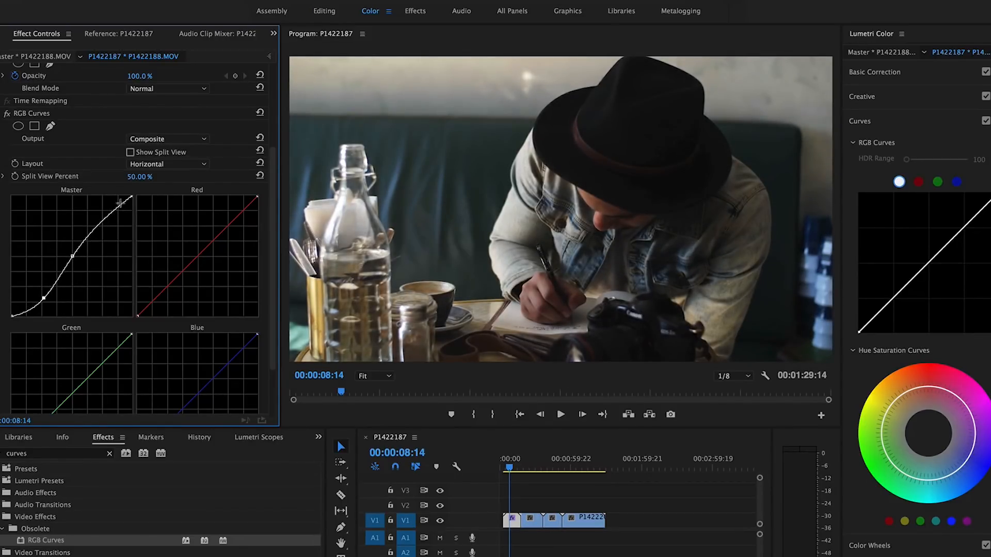
left_click_drag(133, 196, 133, 209)
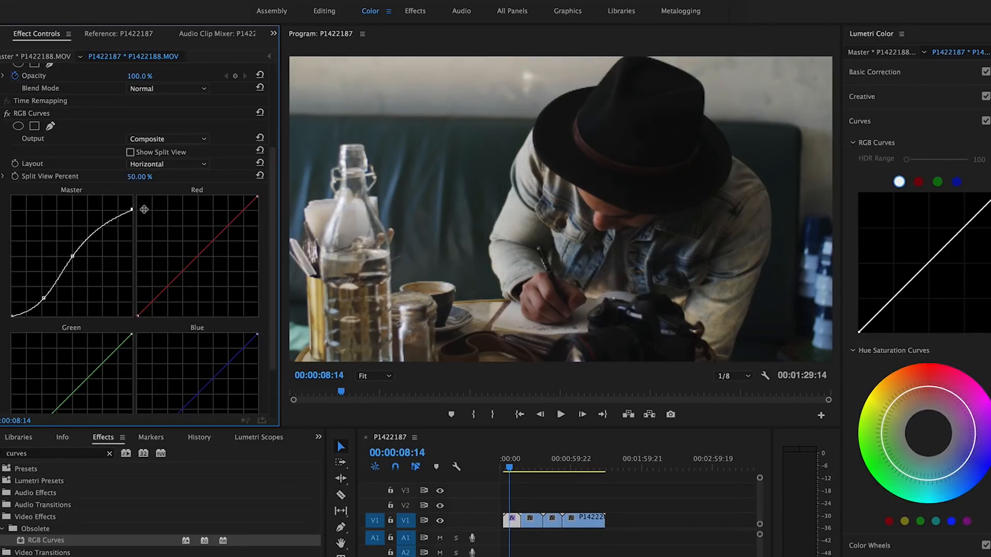
left_click_drag(44, 297, 39, 296)
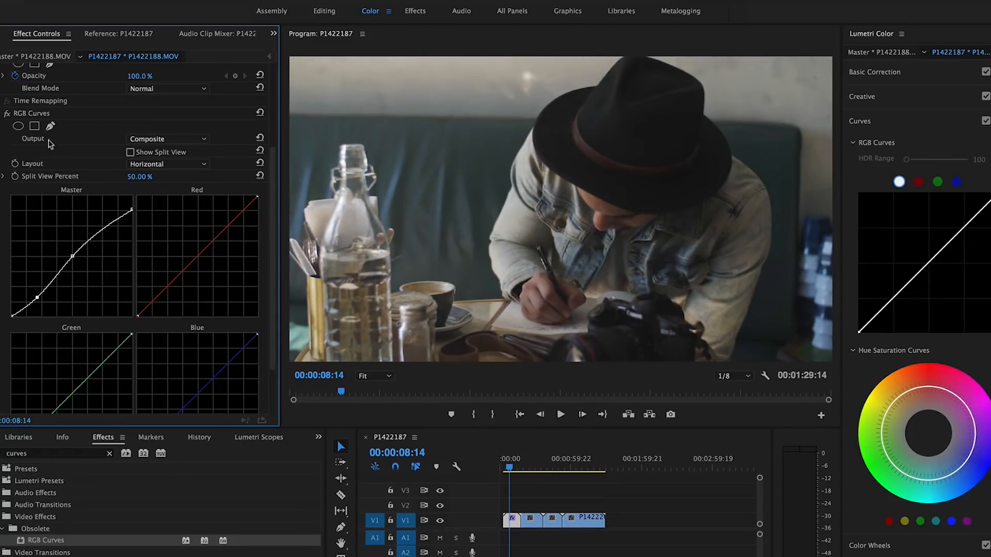
Step: Toggle the RGB Curves fx off and on twice to compare the softened grade with the original
left_click(7, 114)
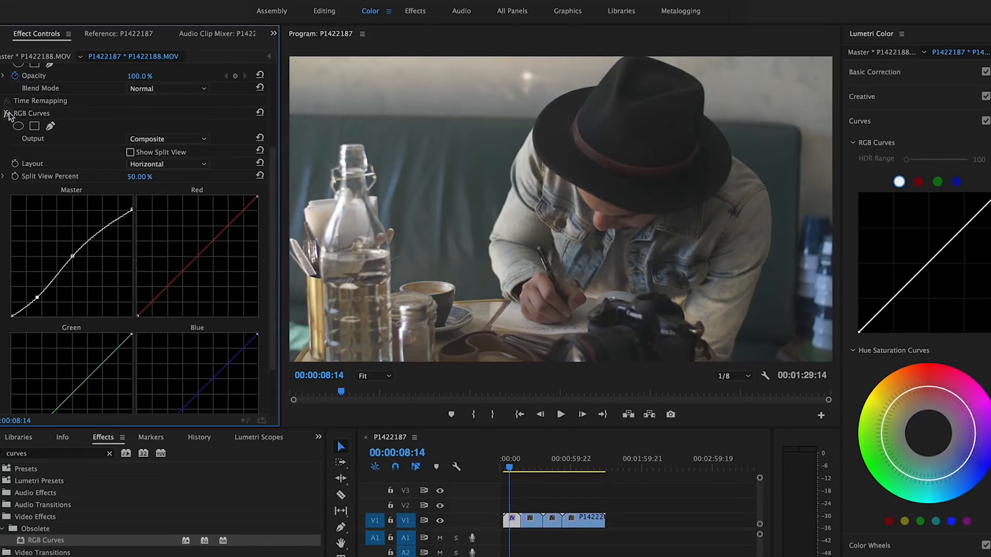
left_click(7, 114)
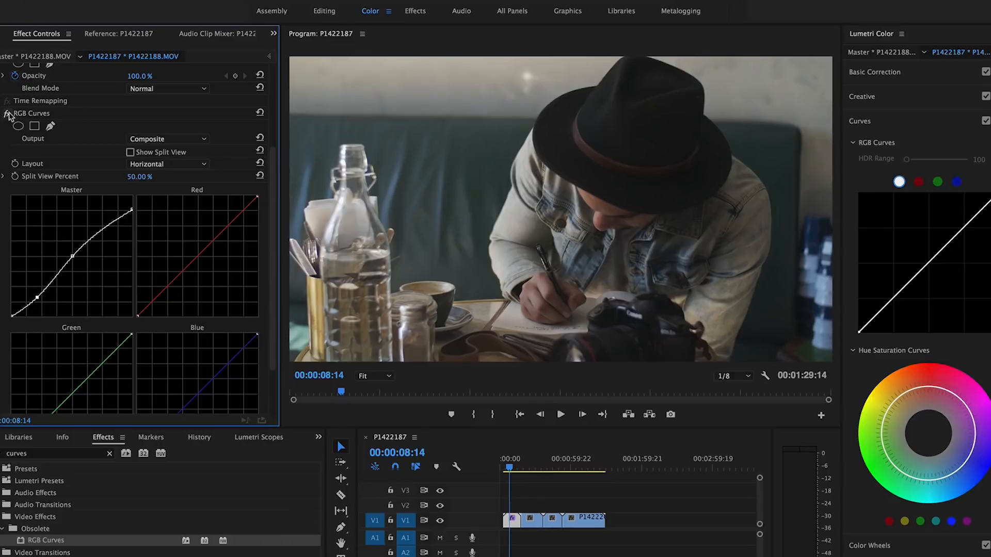
left_click(8, 115)
left_click(9, 115)
Step: Reset the Master curve and add a subtler two-point S-shape, pulling only the lower point down
left_click(260, 113)
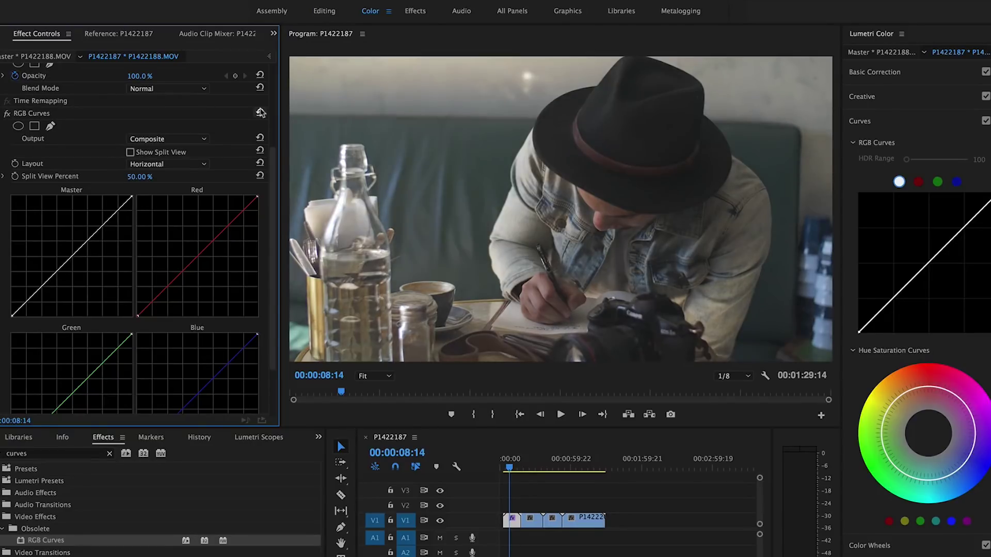
left_click(72, 254)
left_click_drag(47, 284, 43, 293)
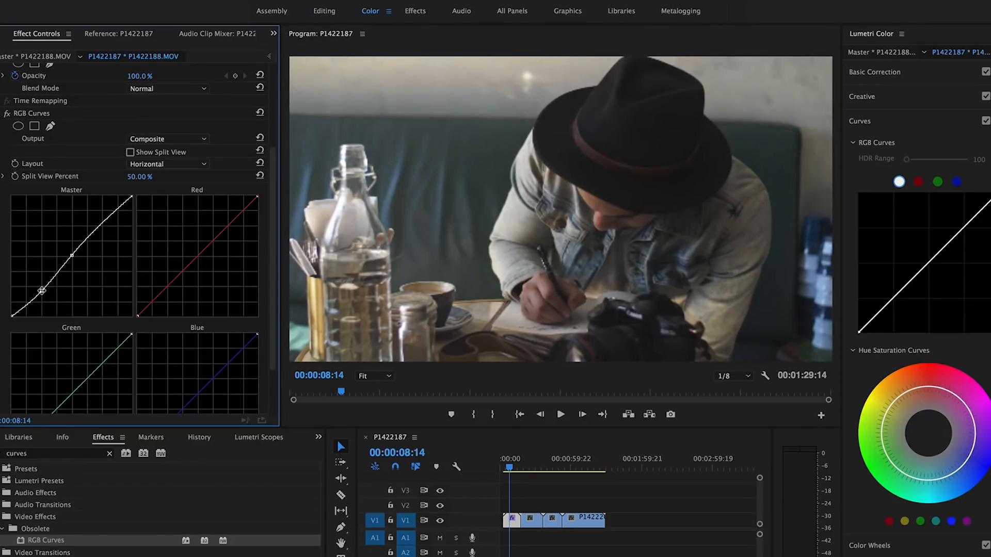
scroll(232, 267, "down", 3)
scroll(232, 256, "down", 2)
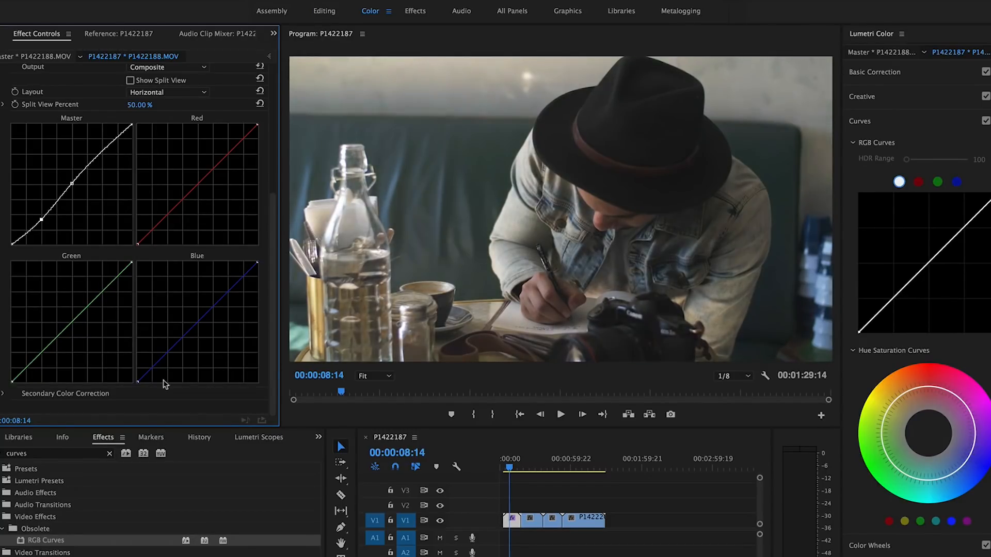
Step: Add a point on the Blue curve and lower its top-right endpoint for a warmer, yellowish tint
left_click(137, 378)
left_click_drag(259, 260, 260, 272)
scroll(73, 103, "up", 3)
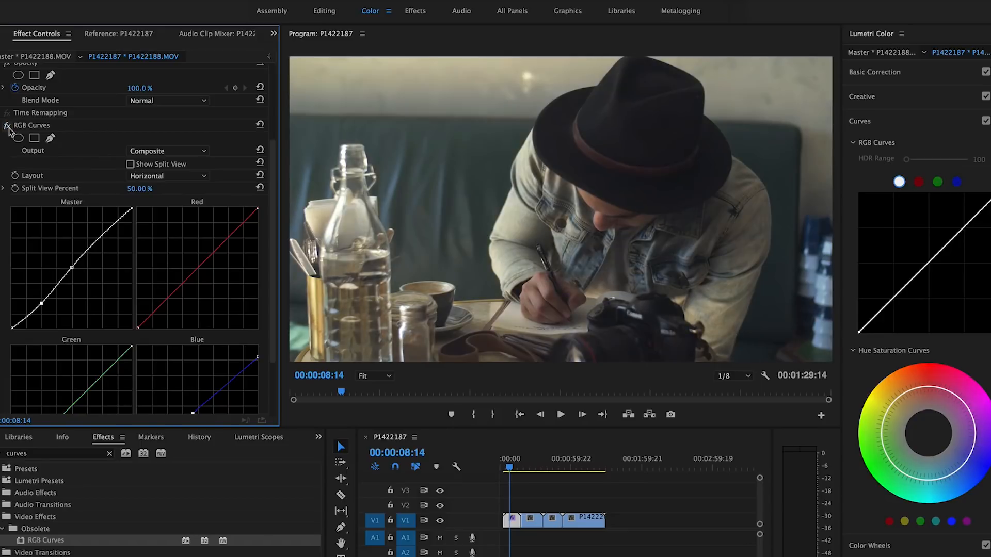
scroll(99, 224, "down", 3)
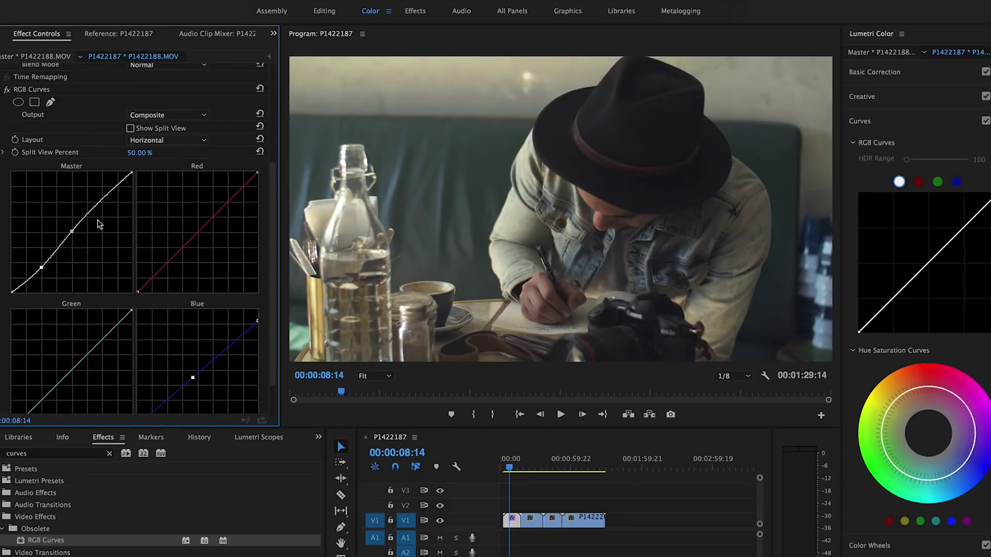
Step: Reset the whole RGB Curves effect so every channel curve returns to a straight diagonal
left_click(261, 89)
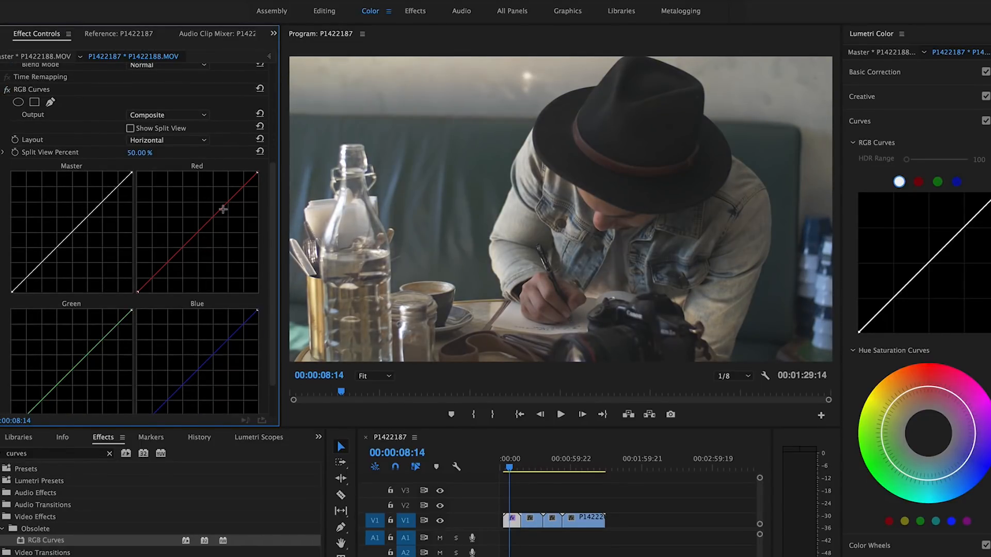
scroll(223, 210, "down", 1)
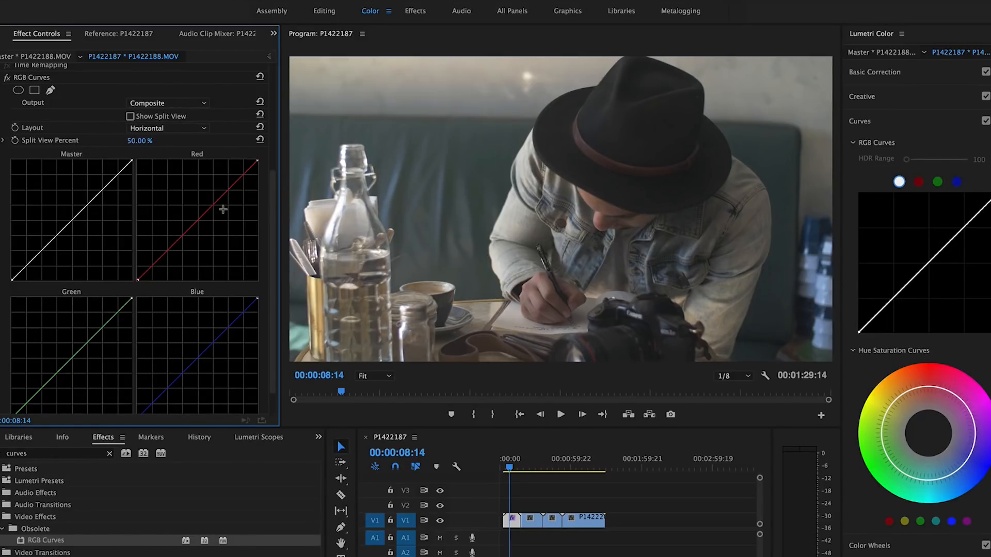
scroll(223, 210, "down", 3)
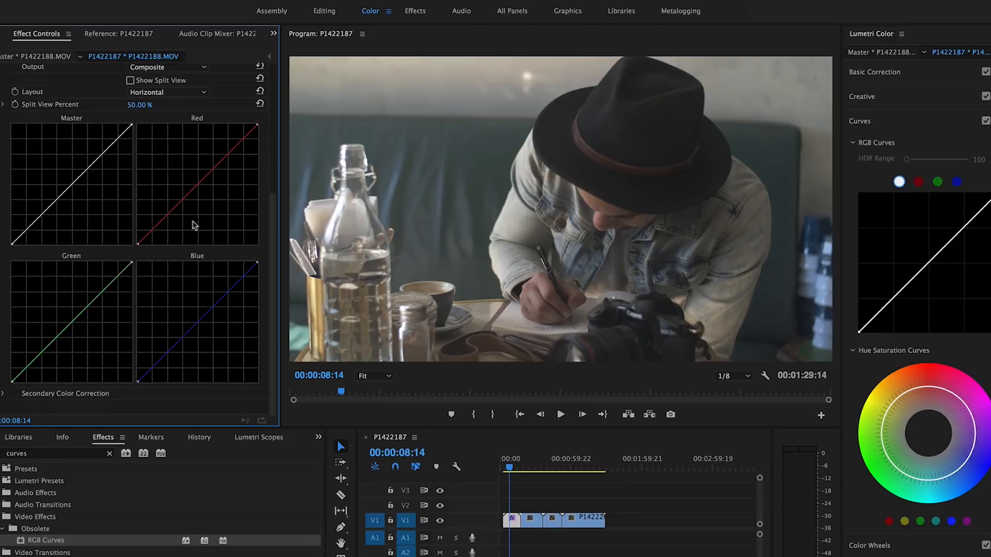